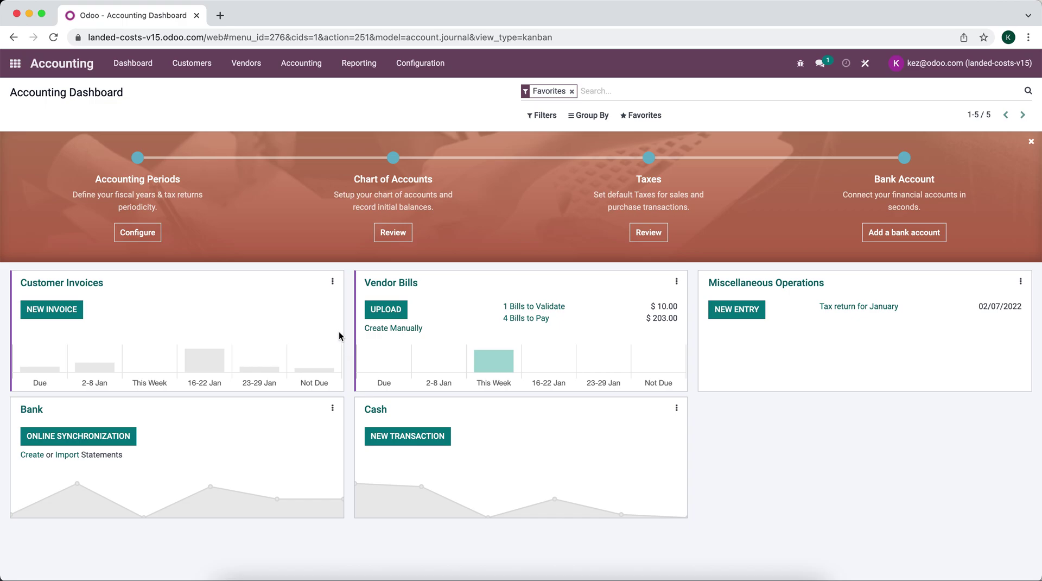
Step: Open the vendor payments in Accounting and start a new payment record
{"action": "left_click", "coordinate": [15, 63]}
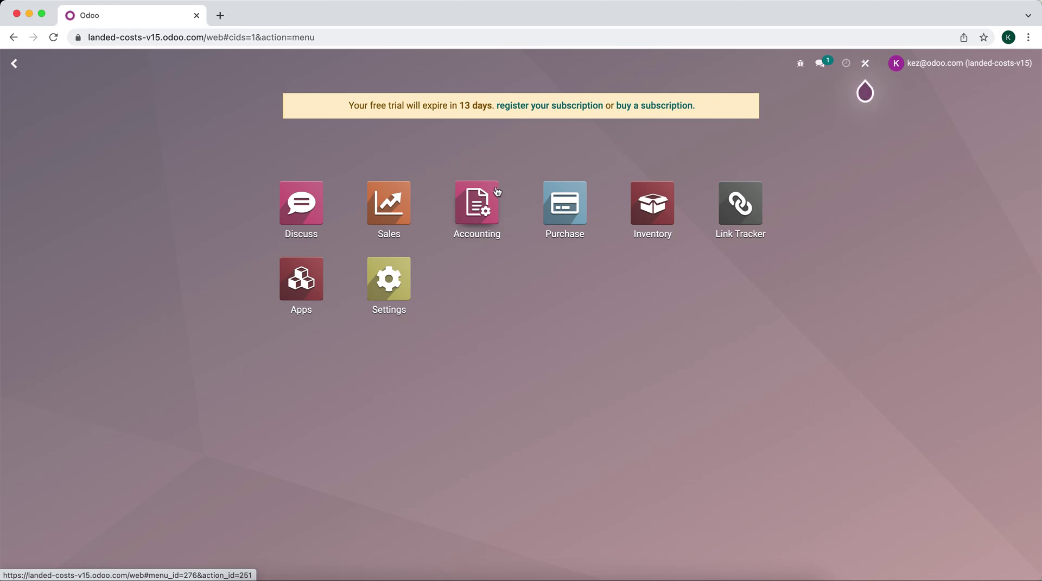
{"action": "left_click", "coordinate": [496, 190]}
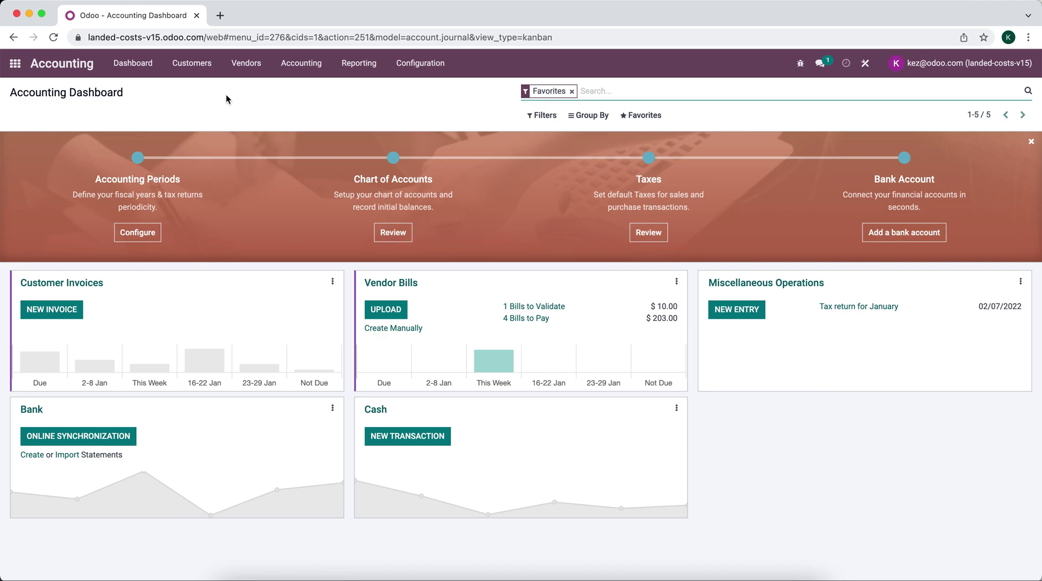
{"action": "left_click", "coordinate": [246, 66]}
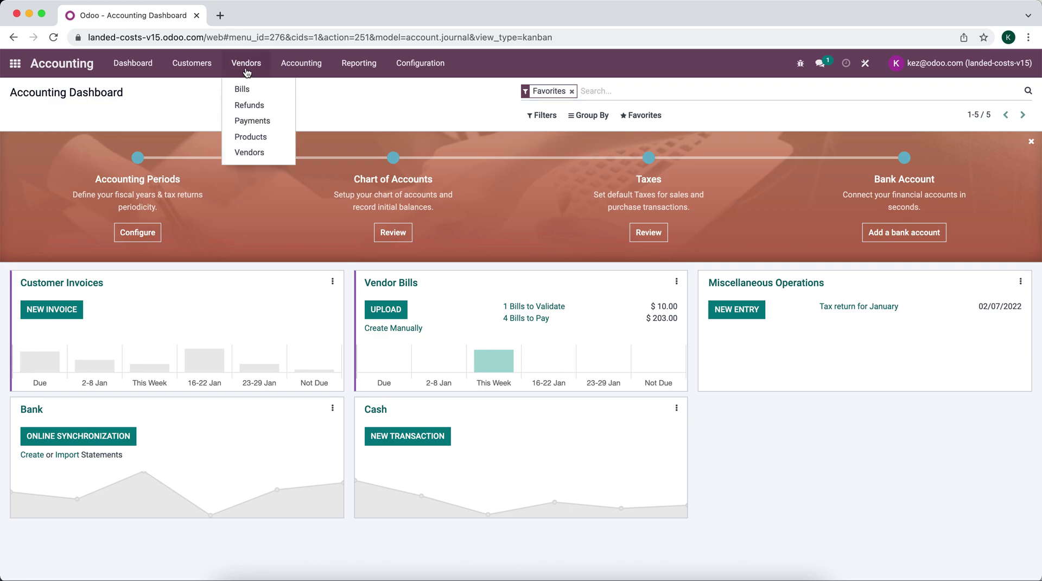
{"action": "left_click", "coordinate": [251, 105]}
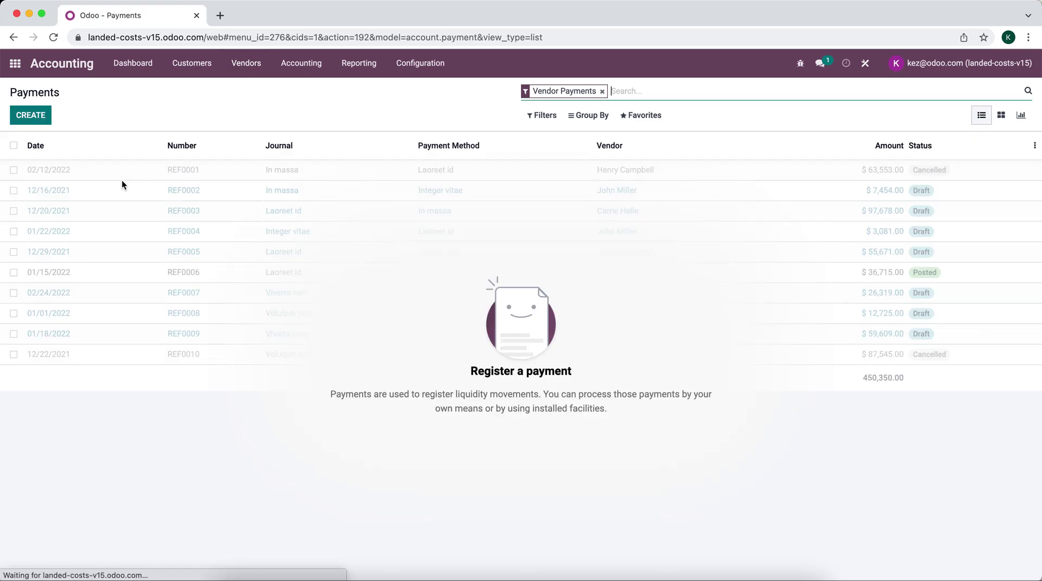
{"action": "left_click", "coordinate": [47, 115]}
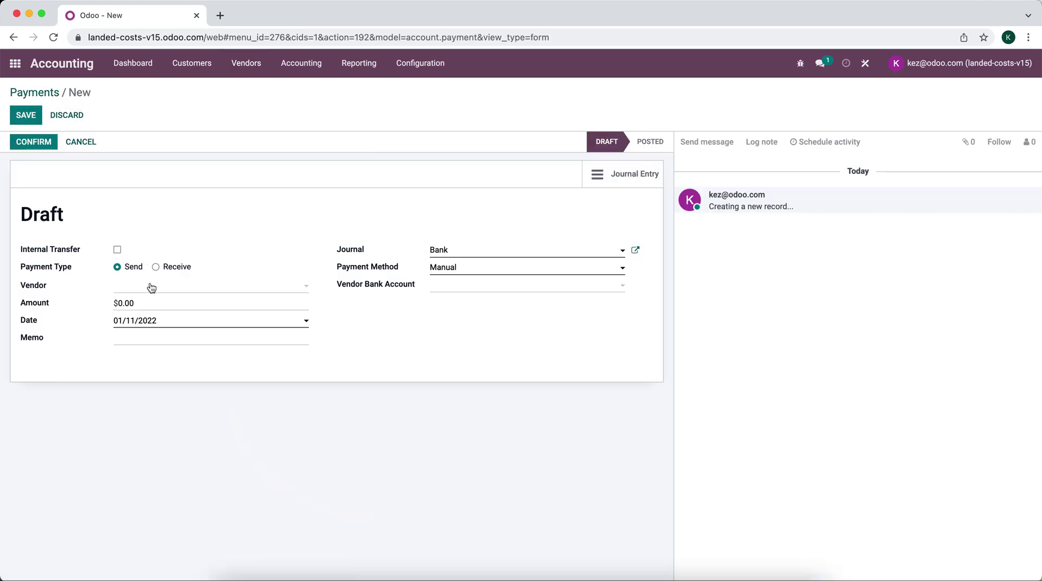
Step: Set the payment's vendor to Vendor 1 and its amount to $150
{"action": "left_click", "coordinate": [142, 286]}
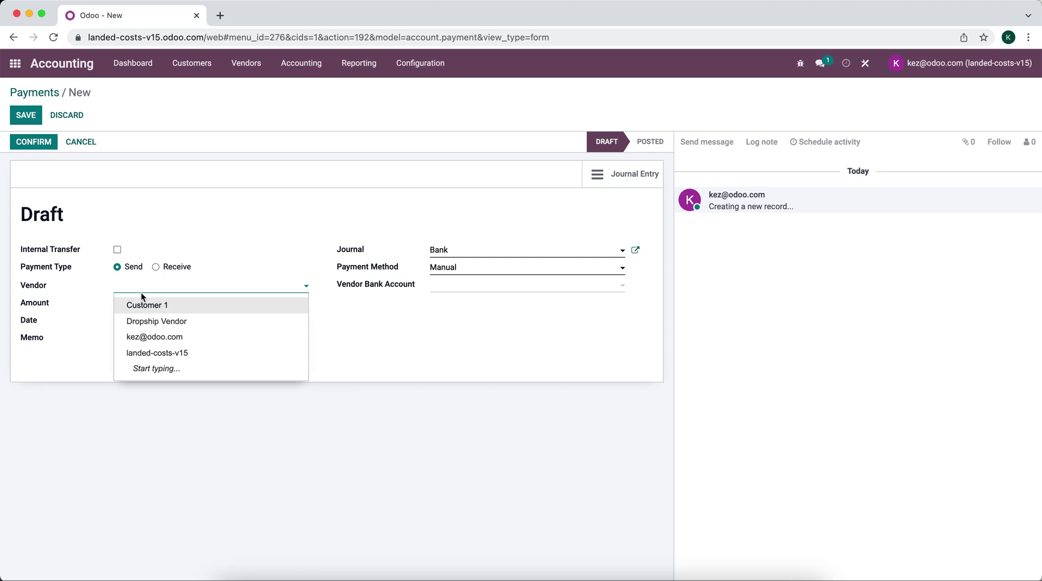
{"action": "type", "text": "Vendor "}
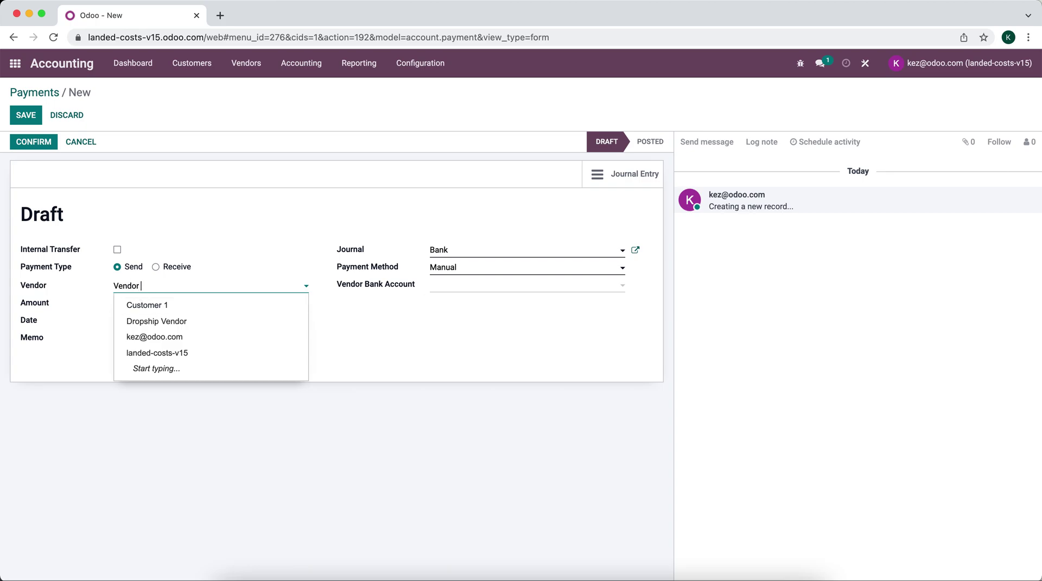
{"action": "type", "text": "1"}
{"action": "left_click", "coordinate": [159, 303]}
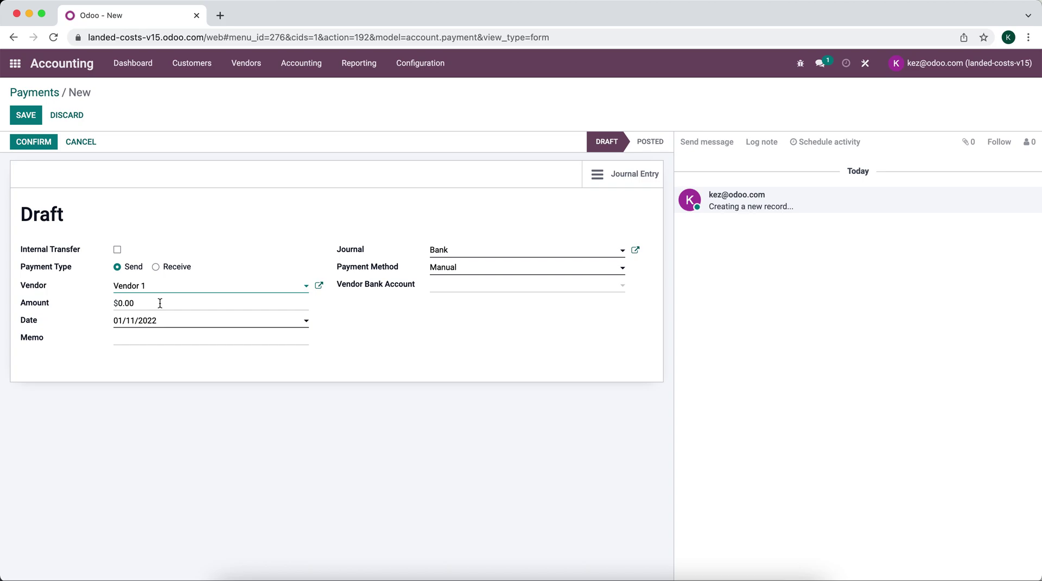
{"action": "left_click", "coordinate": [160, 303]}
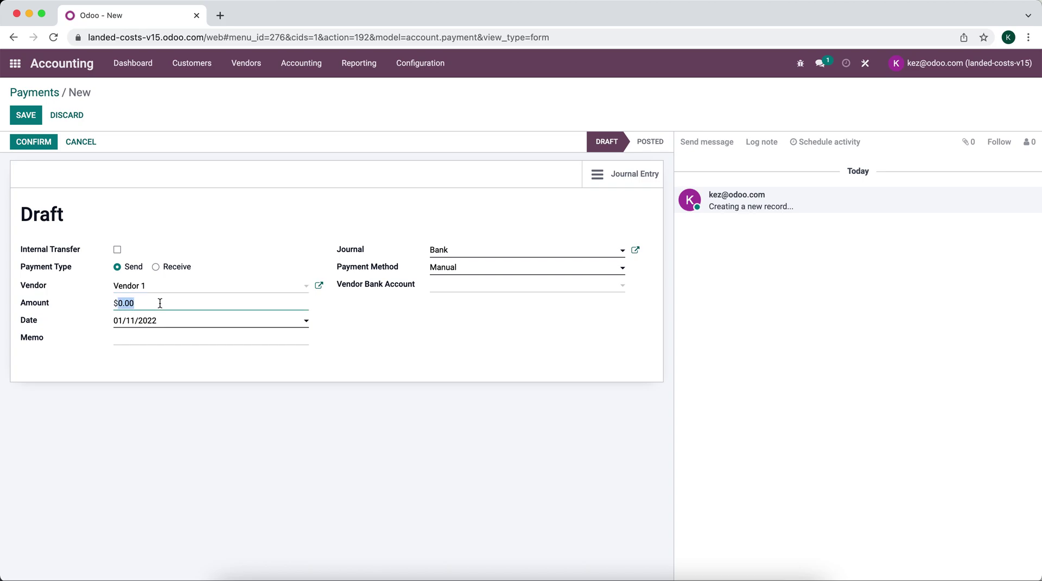
{"action": "type", "text": "150"}
Step: Enter the memo "prepayment for new inventory" and confirm the vendor payment
{"action": "left_click", "coordinate": [160, 336]}
{"action": "type", "text": "prepaym"}
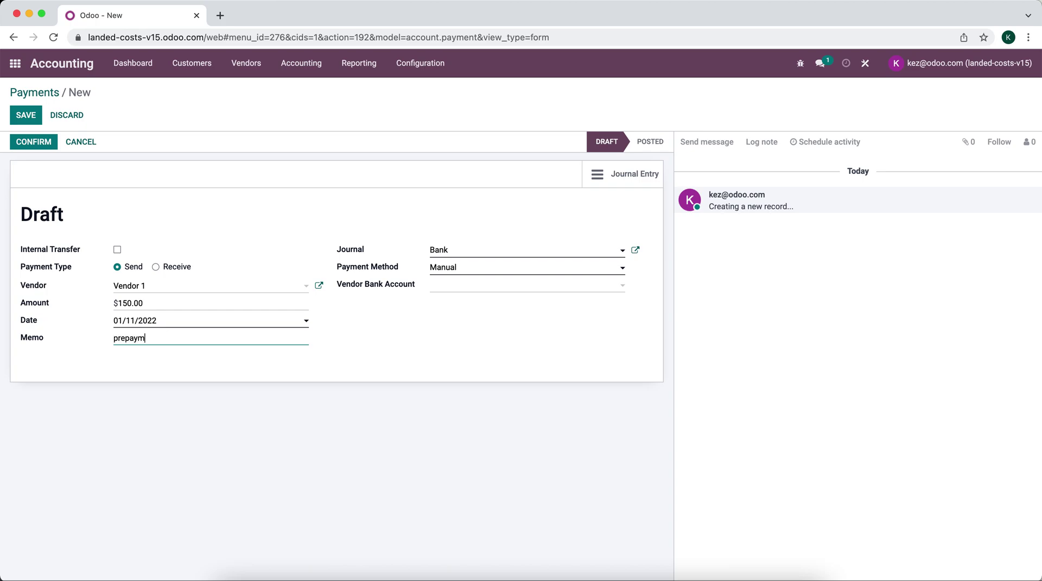
{"action": "type", "text": "eent for new inventory"}
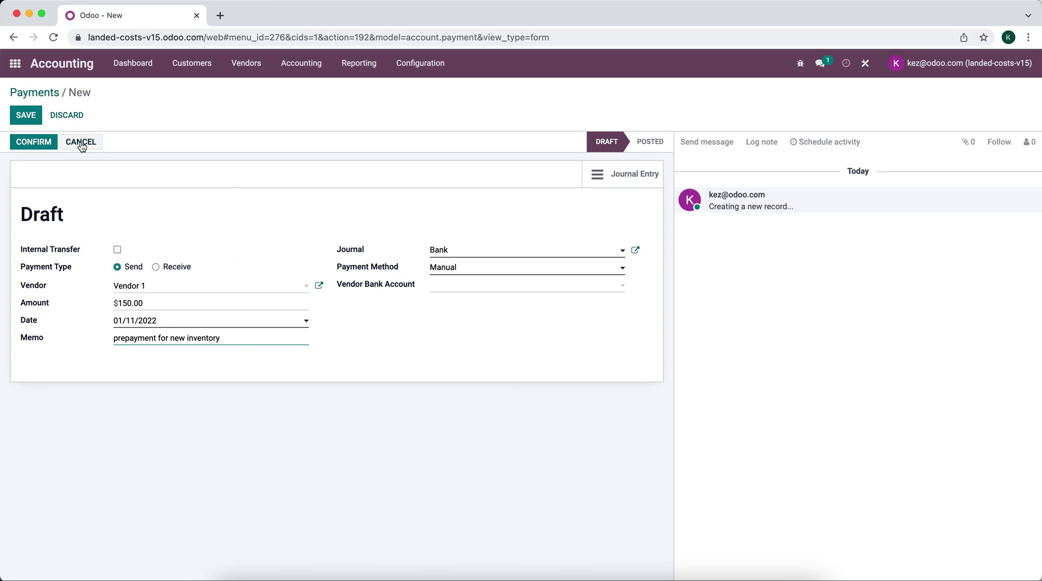
{"action": "left_click", "coordinate": [37, 148]}
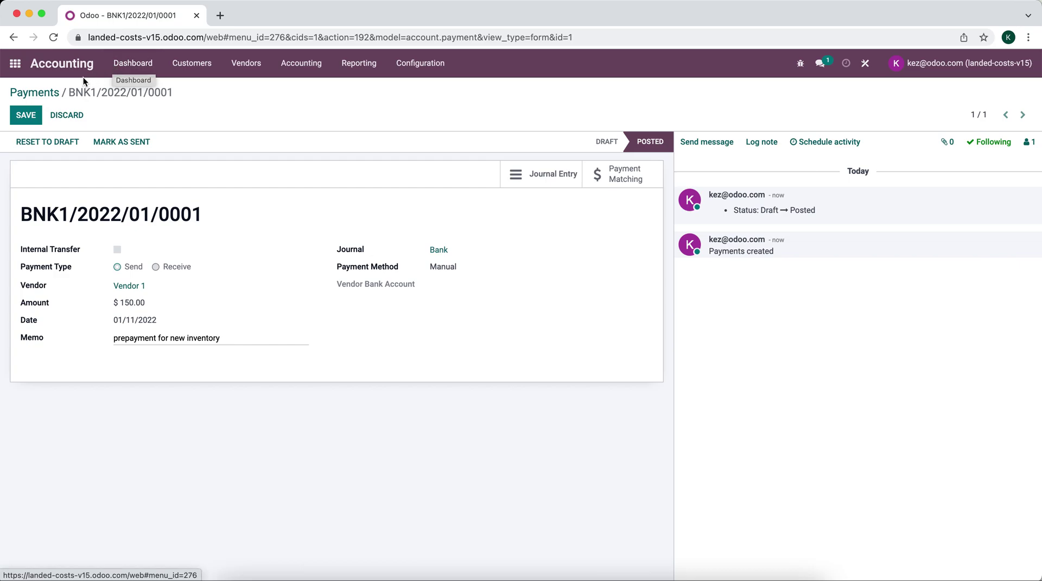
Step: Create a new bank statement from the Accounting dashboard with an ending balance of -150
{"action": "left_click", "coordinate": [122, 65]}
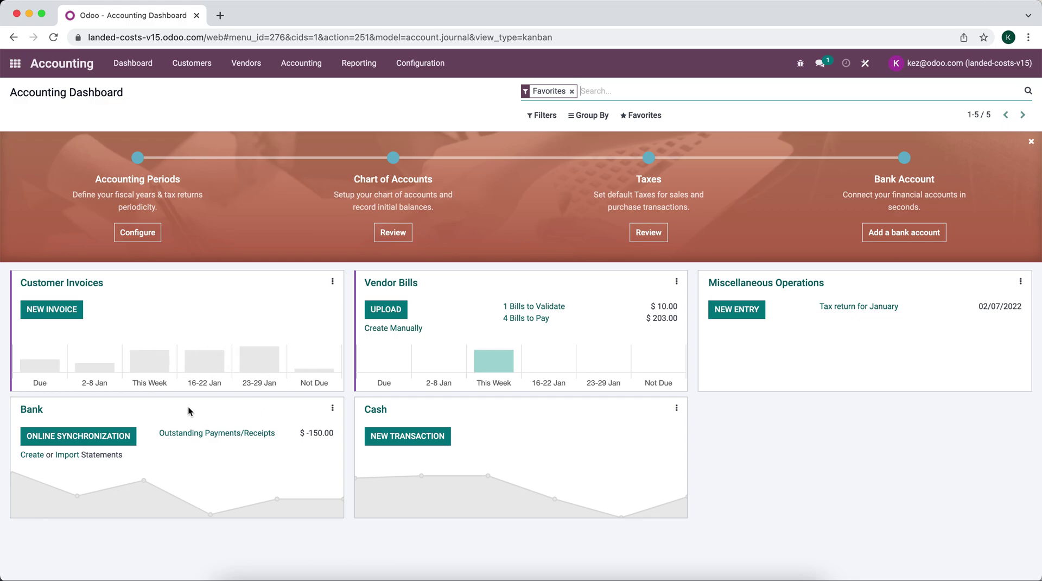
{"action": "left_click", "coordinate": [32, 455]}
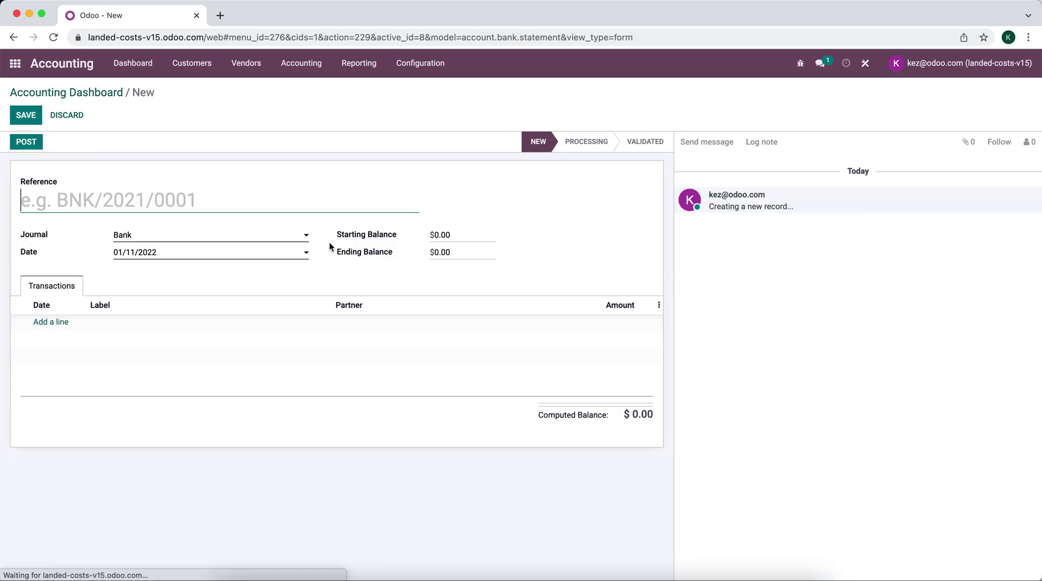
{"action": "left_click", "coordinate": [478, 254]}
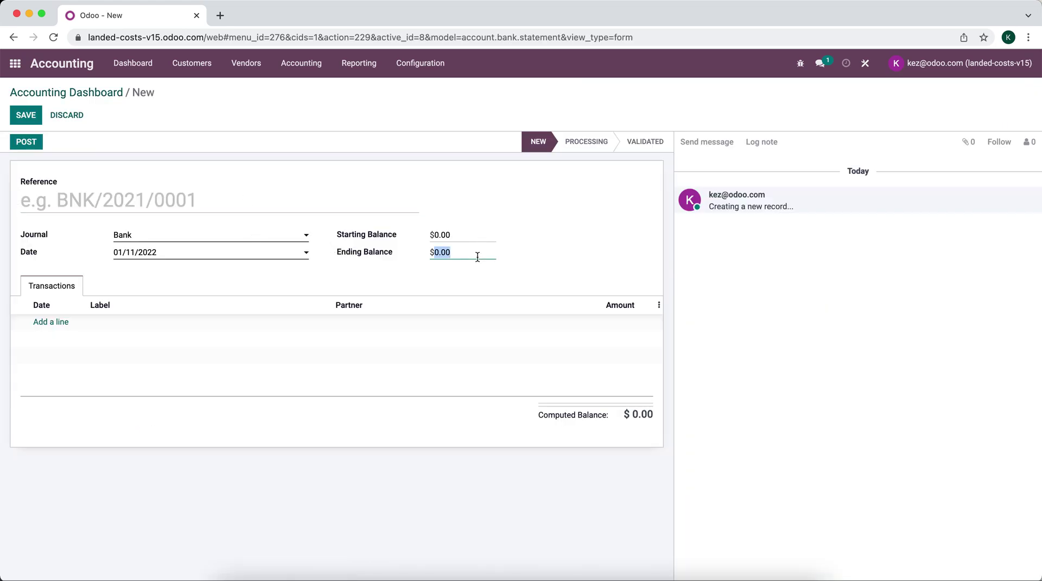
{"action": "type", "text": "-150"}
Step: Add a statement transaction labelled "payment for goods" with an amount of -150
{"action": "left_click", "coordinate": [71, 323]}
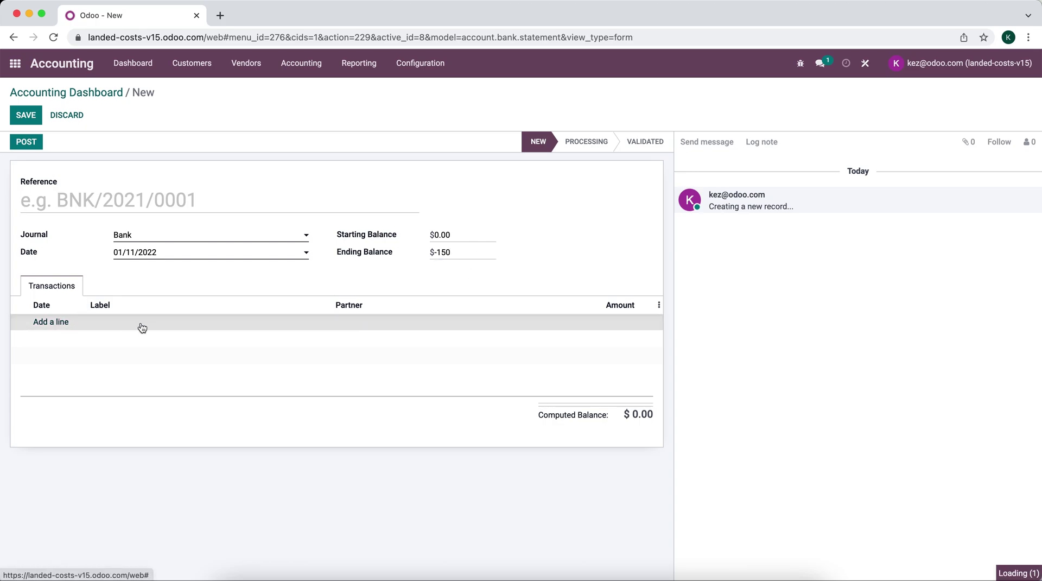
{"action": "left_click", "coordinate": [194, 323]}
{"action": "type", "text": "paymeent"}
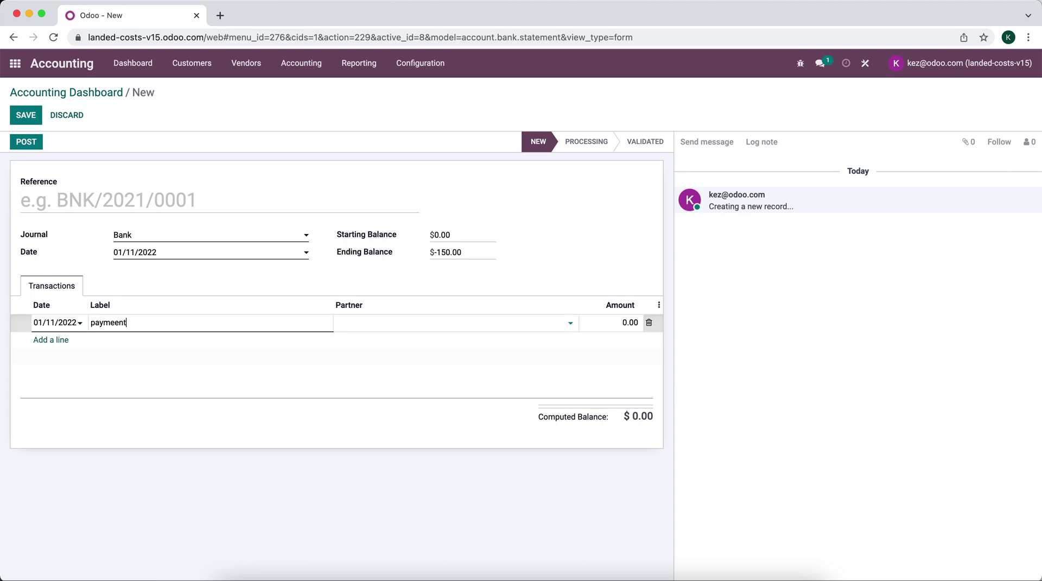
{"action": "key", "text": "BackSpace"}
{"action": "key", "text": "BackSpace"}
{"action": "key", "text": "BackSpace"}
{"action": "type", "text": "nt"}
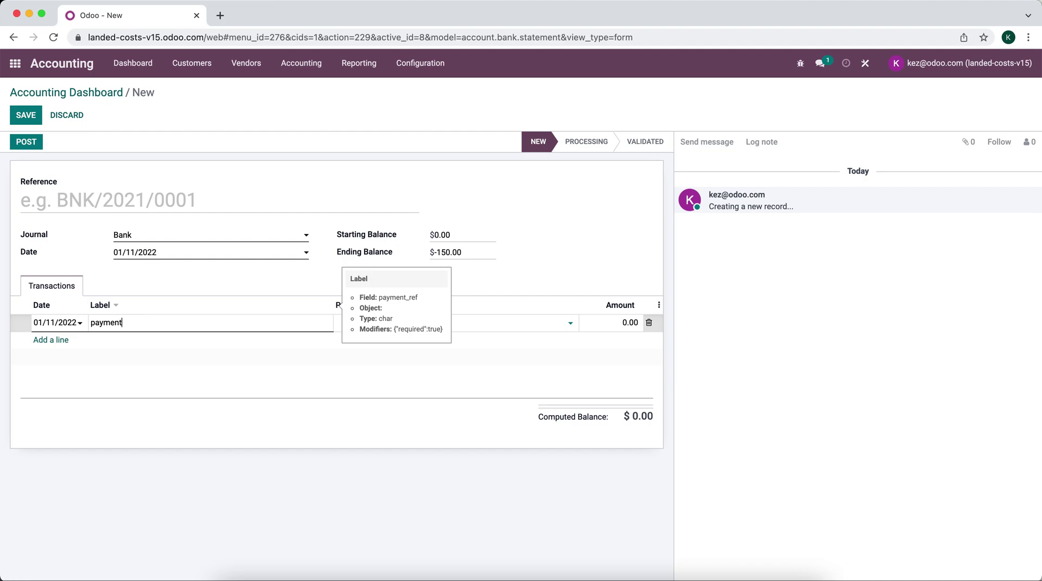
{"action": "type", "text": " for goods"}
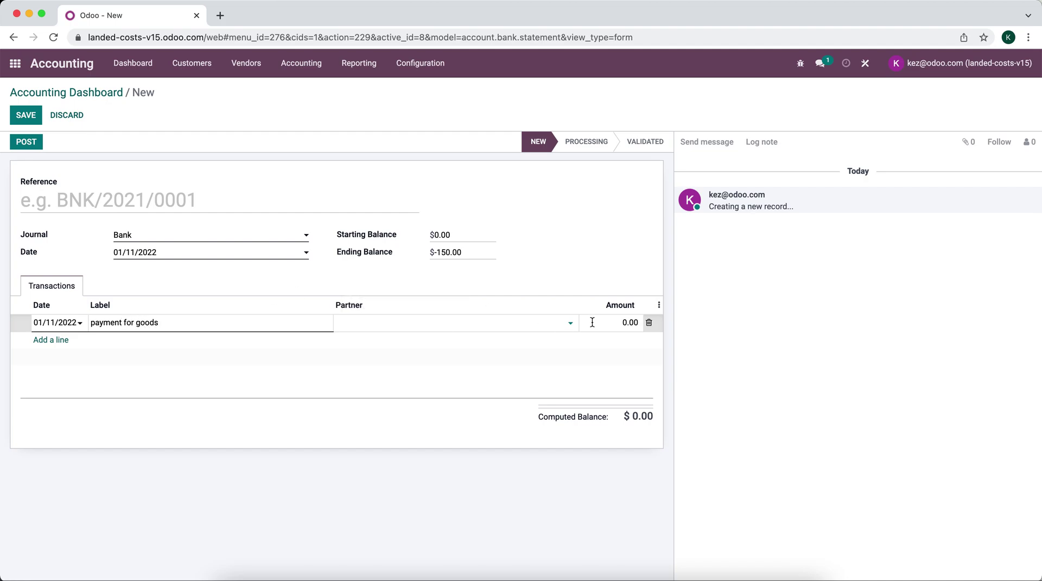
{"action": "left_click", "coordinate": [594, 323]}
{"action": "type", "text": "-150"}
Step: Enter s1 as the bank statement's reference and post the statement
{"action": "left_click", "coordinate": [165, 189]}
{"action": "type", "text": "a"}
{"action": "key", "text": "BackSpace"}
{"action": "type", "text": "s1"}
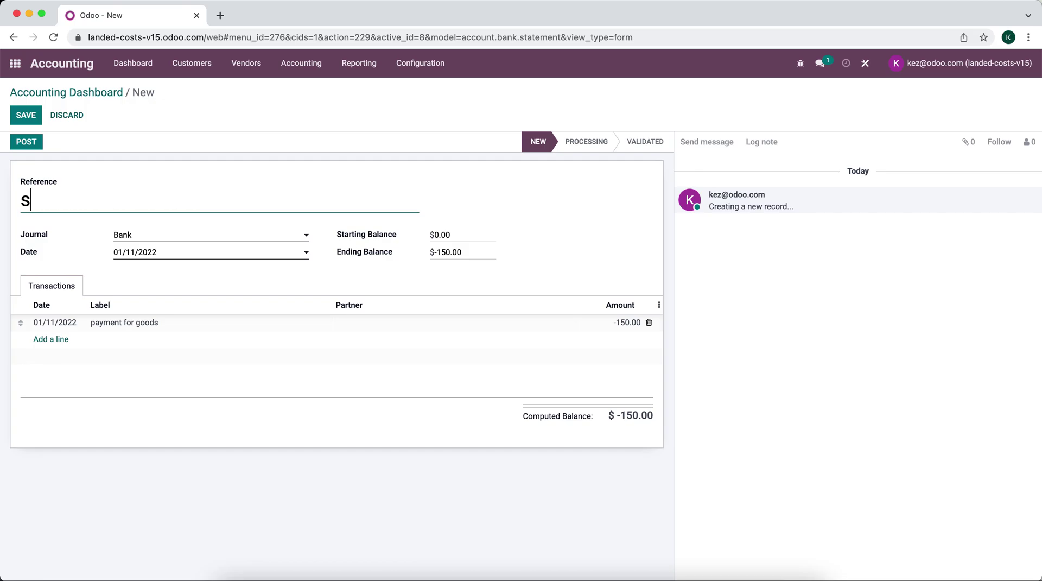
{"action": "left_click", "coordinate": [23, 140]}
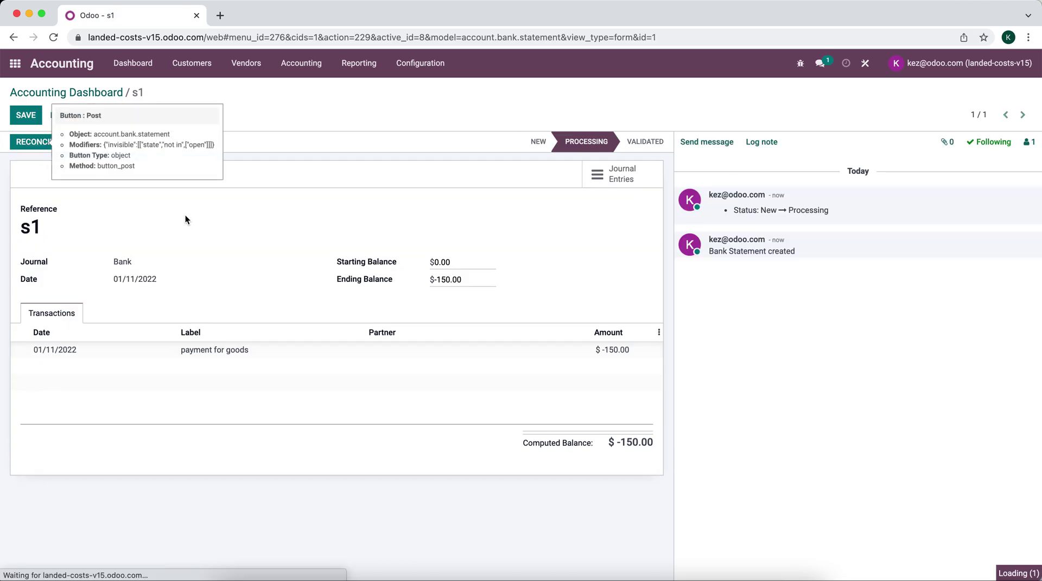
Step: Reconcile the posted statement line against the Vendor 1 prepayment for new inventory and validate the match
{"action": "left_click", "coordinate": [51, 145]}
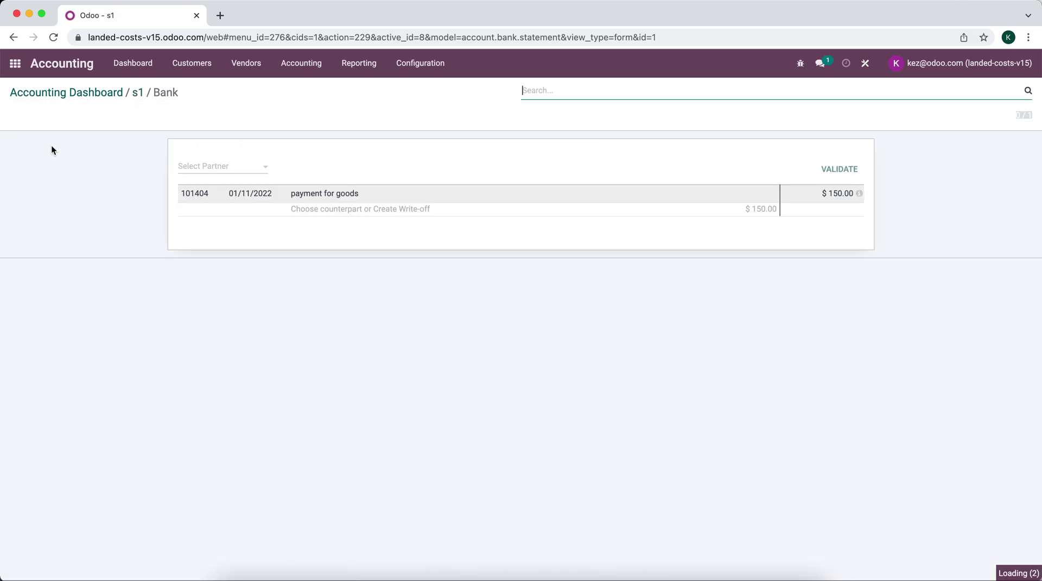
{"action": "left_click", "coordinate": [700, 272]}
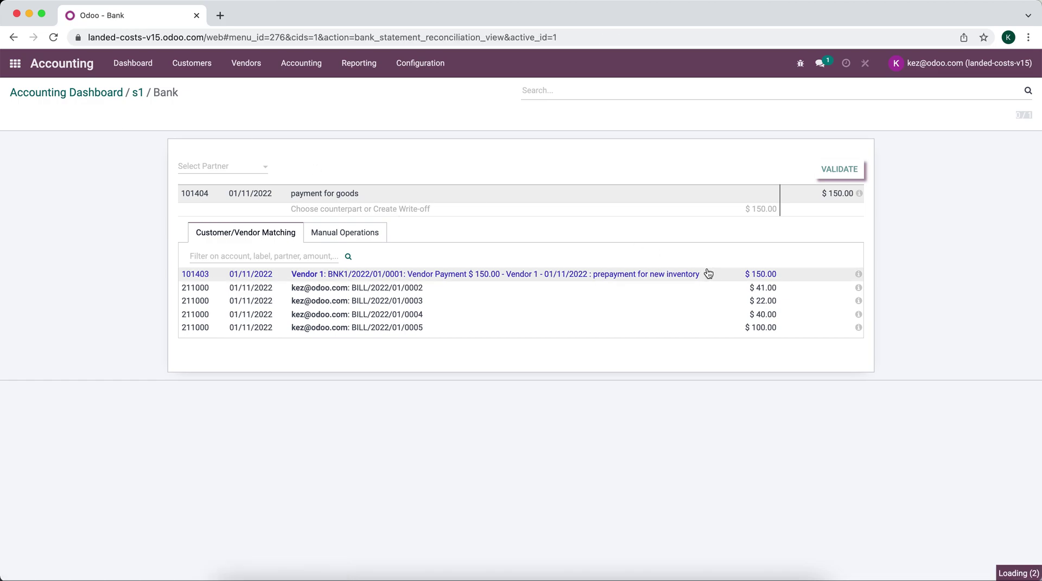
{"action": "left_click", "coordinate": [835, 169]}
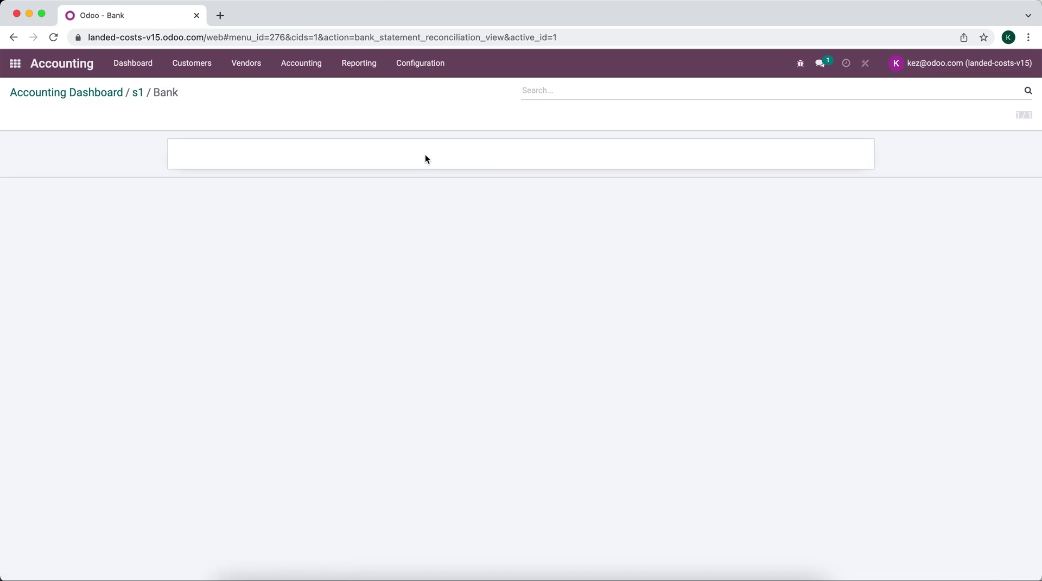
{"action": "left_click", "coordinate": [476, 355]}
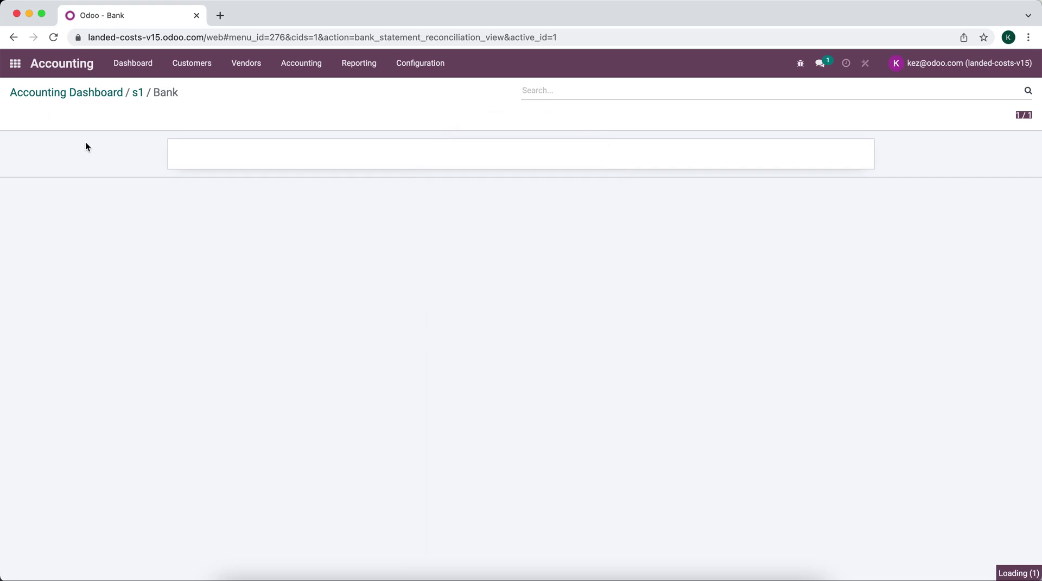
Step: Switch to the Purchase app and create a request for quotation for Vendor 1
{"action": "left_click", "coordinate": [14, 64]}
{"action": "left_click", "coordinate": [546, 206]}
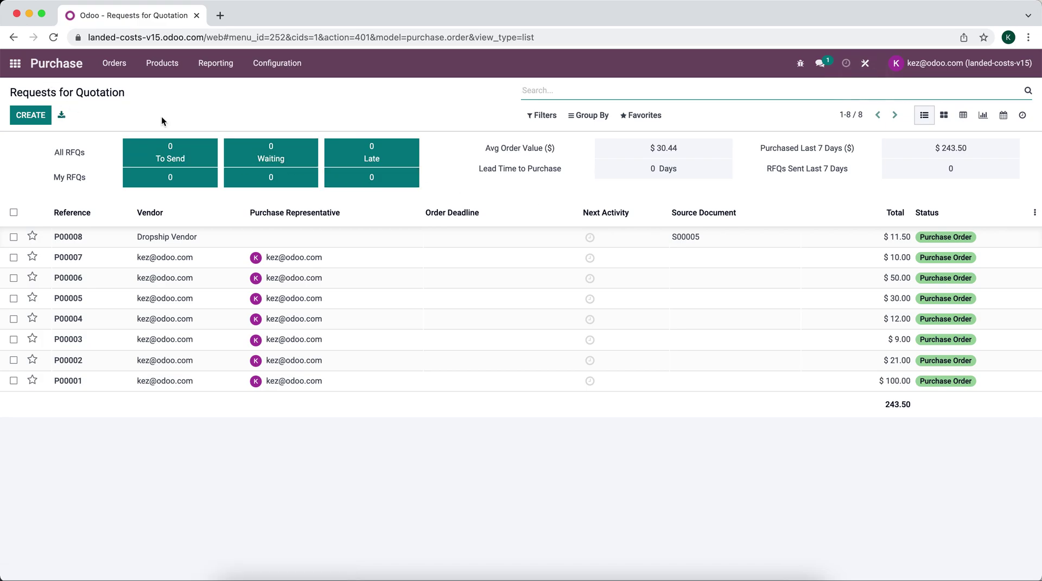
{"action": "left_click", "coordinate": [31, 113]}
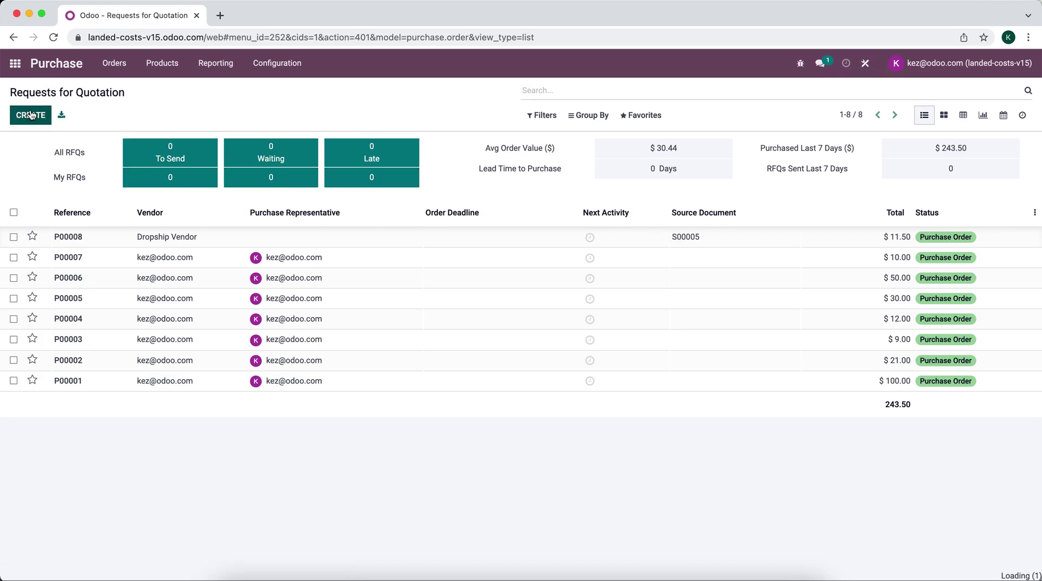
{"action": "left_click", "coordinate": [132, 235]}
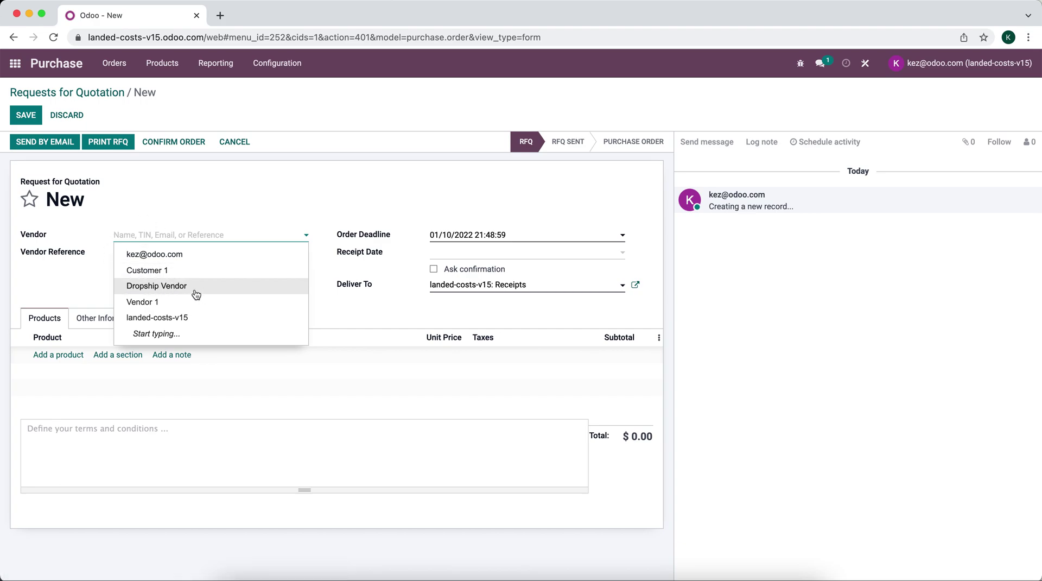
{"action": "left_click", "coordinate": [173, 304]}
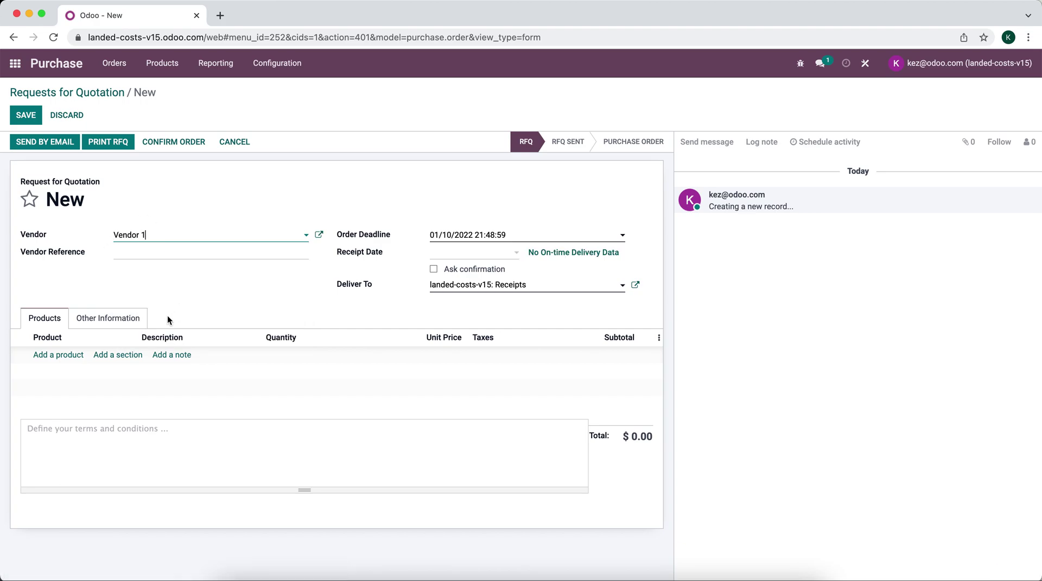
Step: Add an order line with a newly created product named "new product" and set its unit price to 150
{"action": "left_click", "coordinate": [52, 355]}
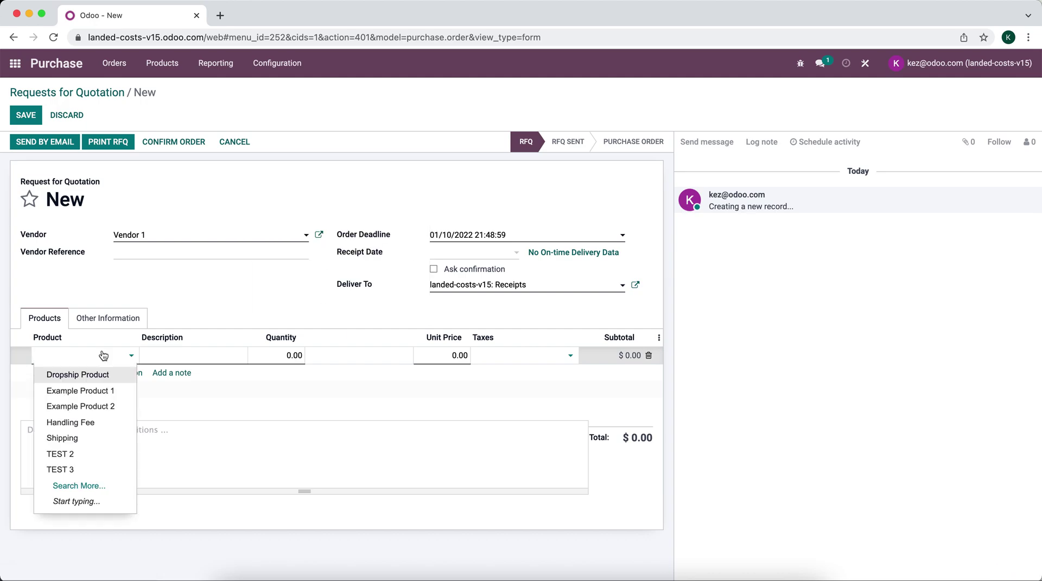
{"action": "type", "text": "prod"}
{"action": "key", "text": "BackSpace"}
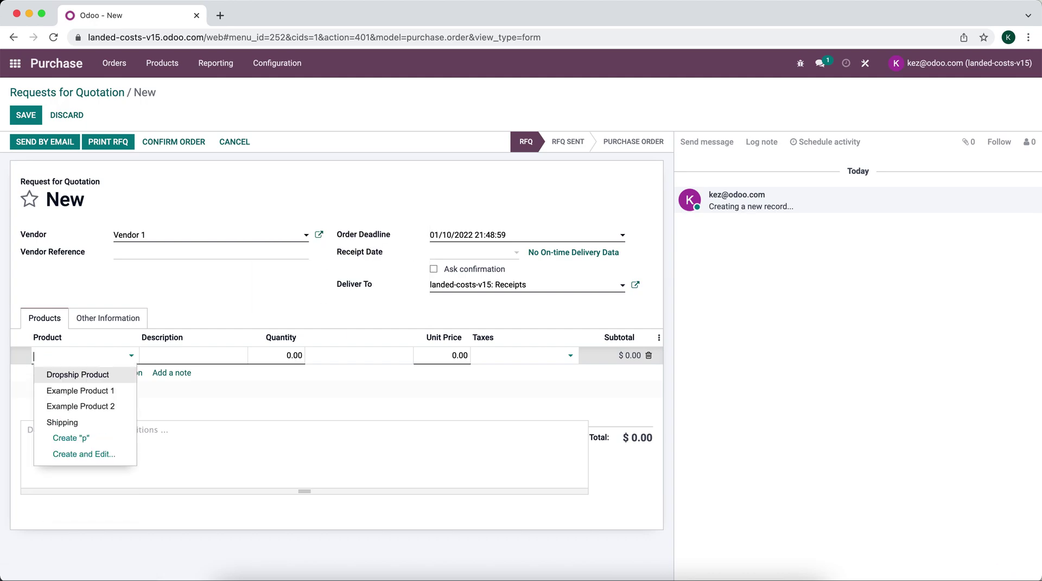
{"action": "type", "text": "neew p"}
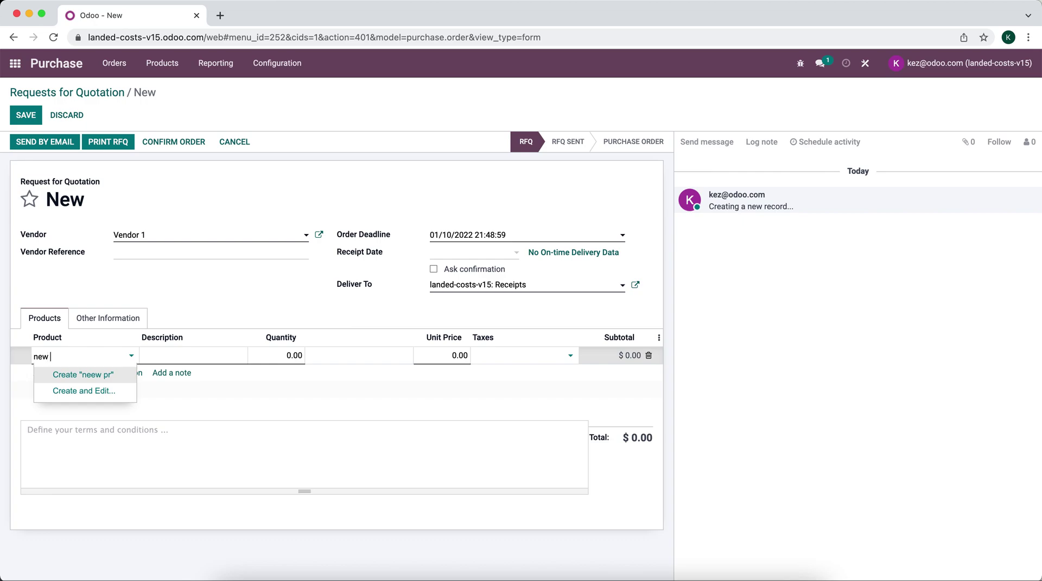
{"action": "type", "text": "duct"}
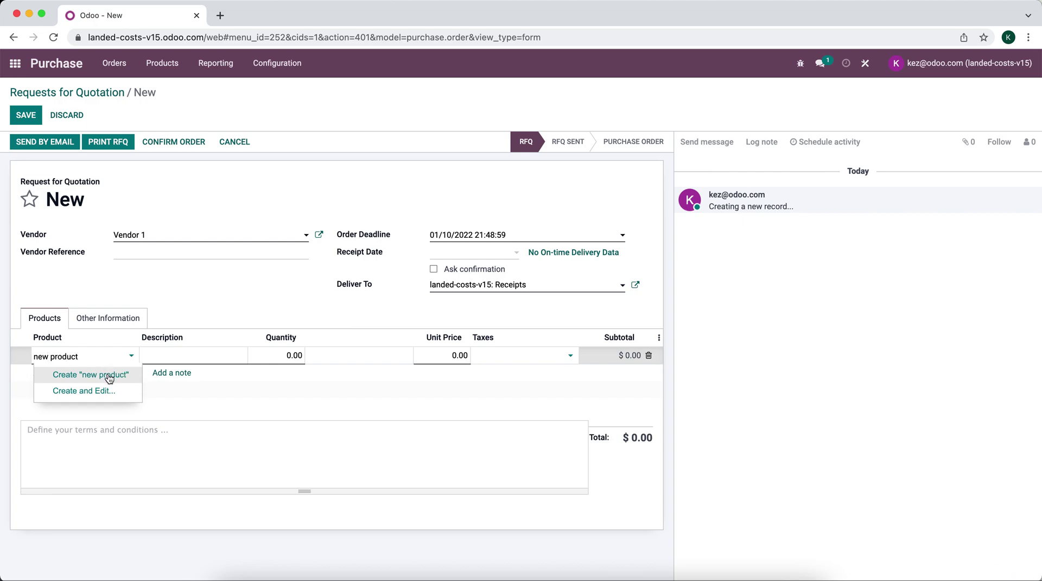
{"action": "left_click", "coordinate": [108, 374]}
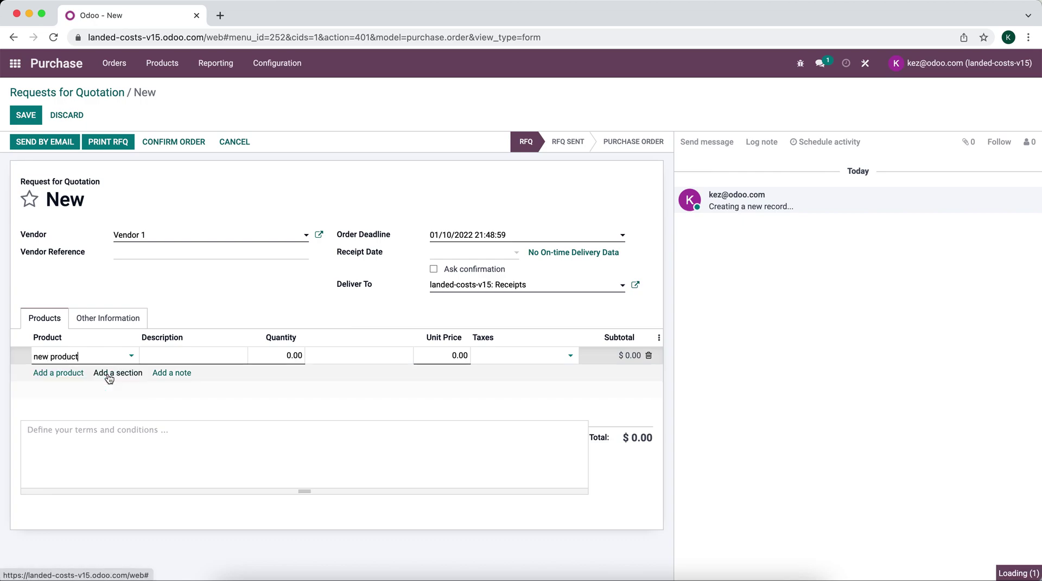
{"action": "left_click", "coordinate": [435, 355]}
{"action": "type", "text": "150"}
{"action": "key", "text": "Tab"}
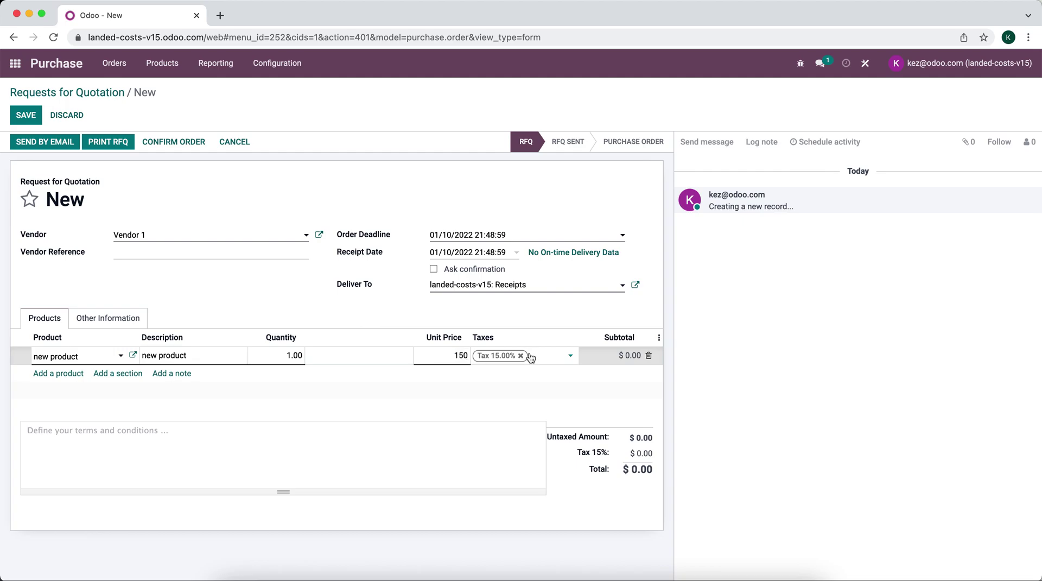
Step: Remove the 15% tax from the new product order line and confirm the purchase order
{"action": "key", "text": "BackSpace"}
{"action": "left_click", "coordinate": [251, 297]}
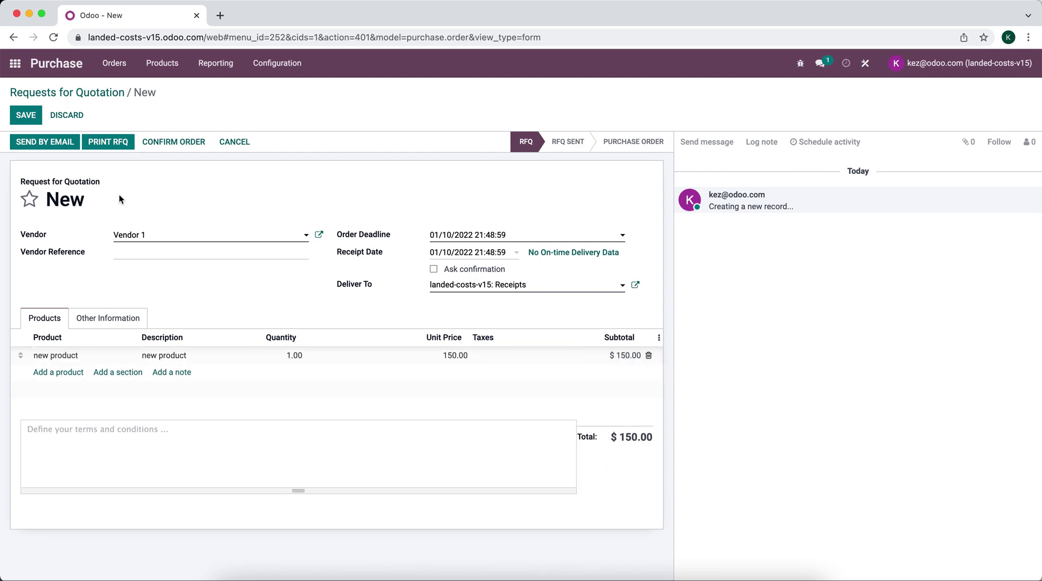
{"action": "left_click", "coordinate": [163, 141]}
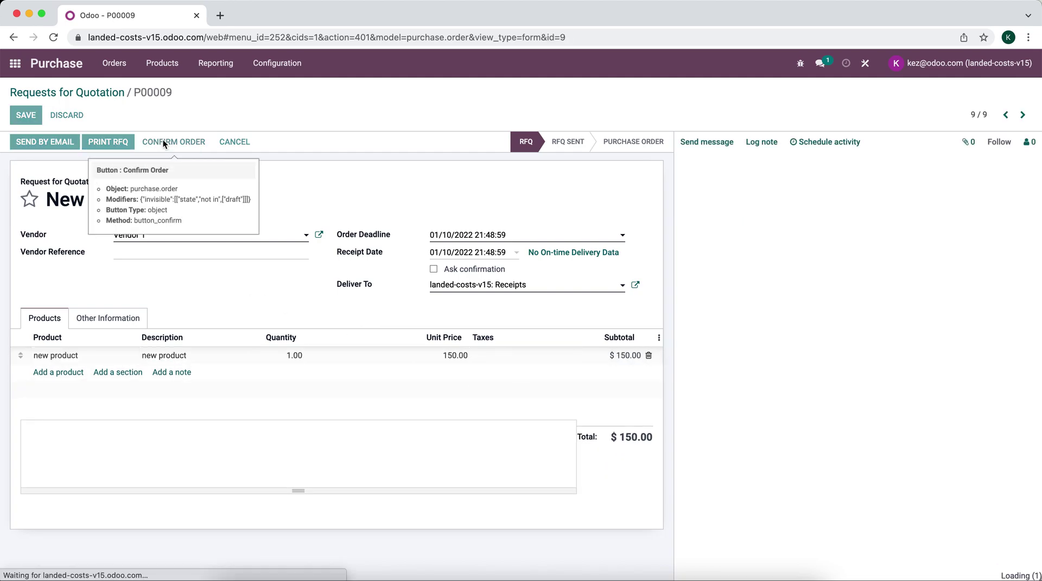
Step: Receive the ordered product in full and validate the incoming receipt
{"action": "left_click", "coordinate": [67, 144]}
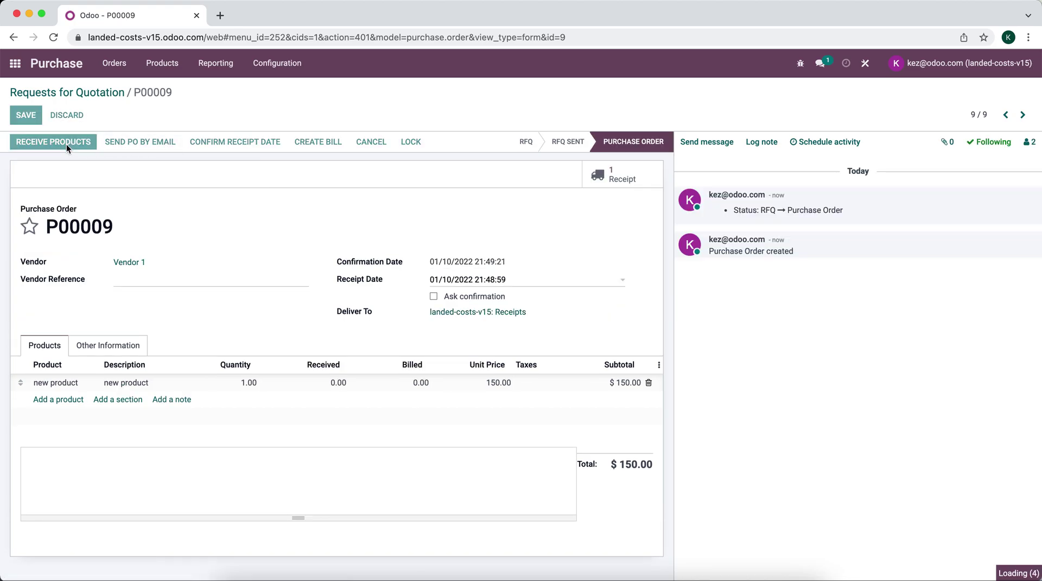
{"action": "left_click", "coordinate": [44, 147]}
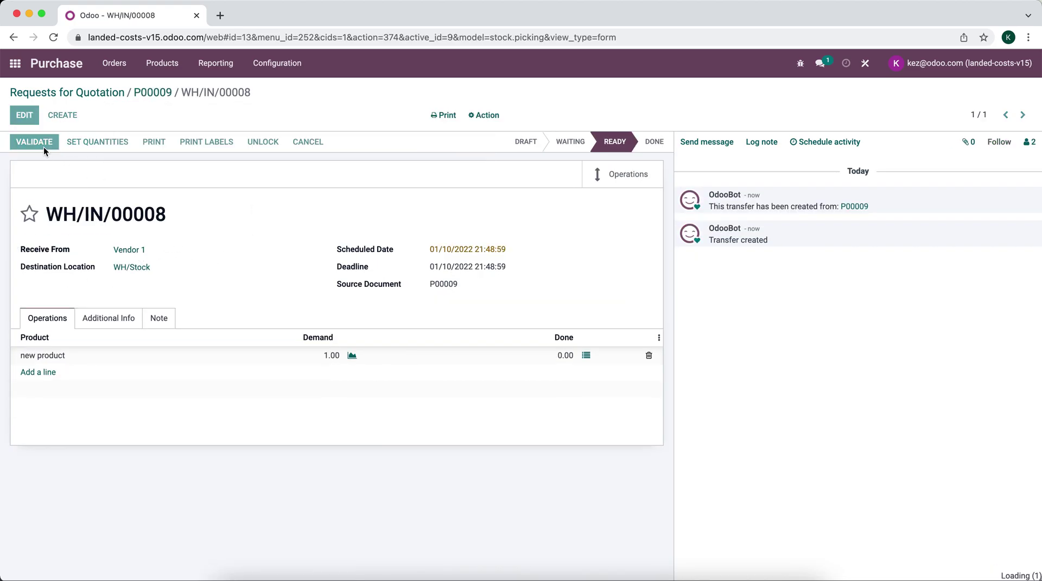
{"action": "left_click", "coordinate": [235, 175]}
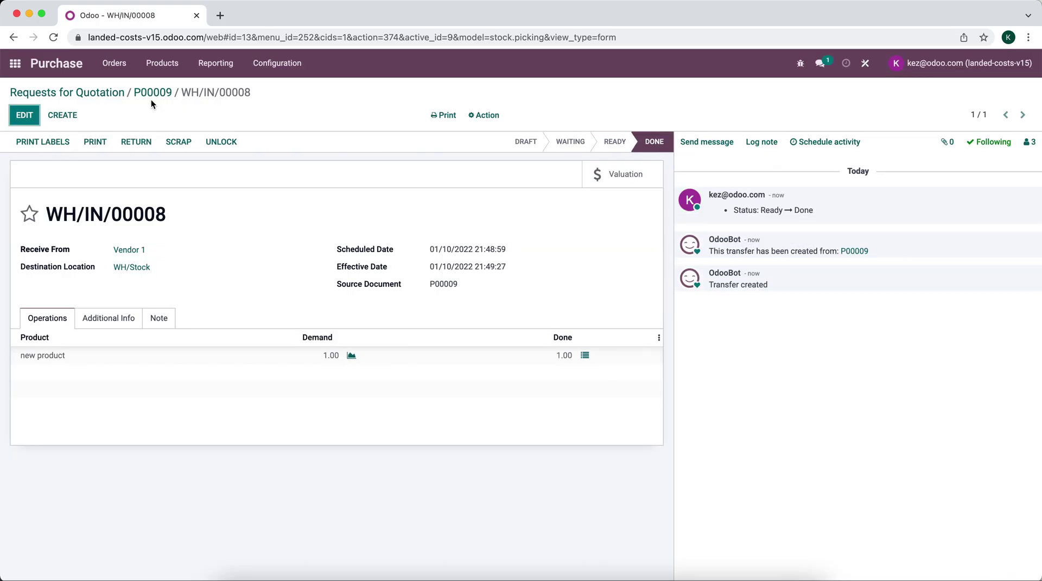
Step: Create a vendor bill from purchase order P00009 with bill date 01/10/2022 and post it
{"action": "left_click", "coordinate": [152, 93]}
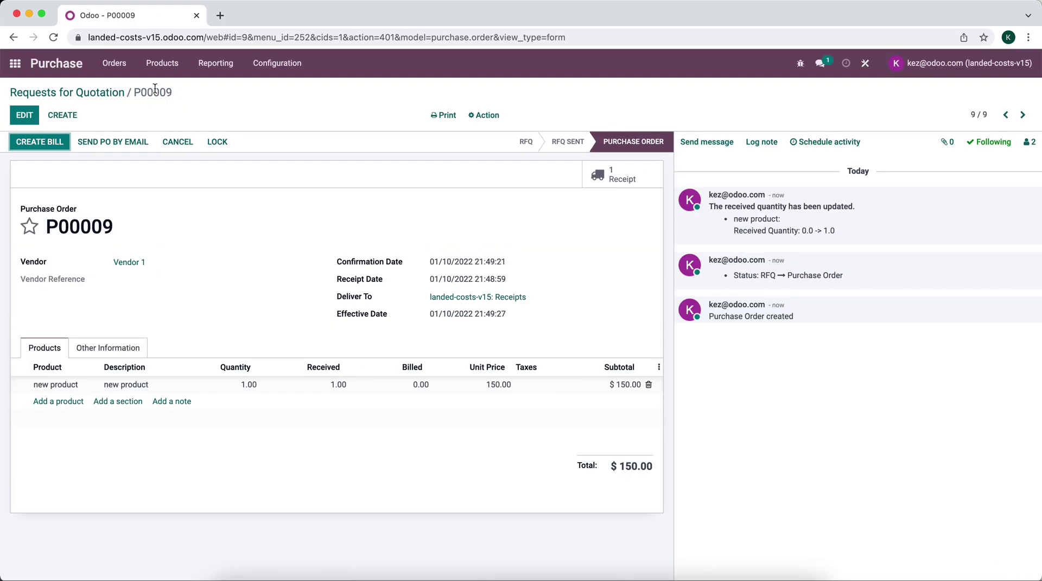
{"action": "left_click", "coordinate": [54, 142]}
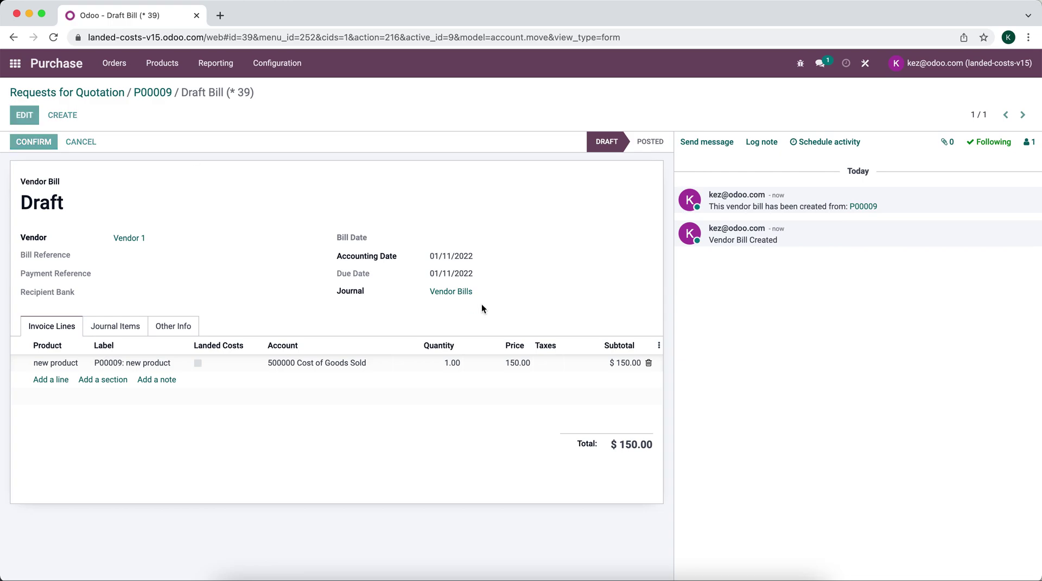
{"action": "left_click", "coordinate": [442, 240]}
{"action": "left_click", "coordinate": [483, 347]}
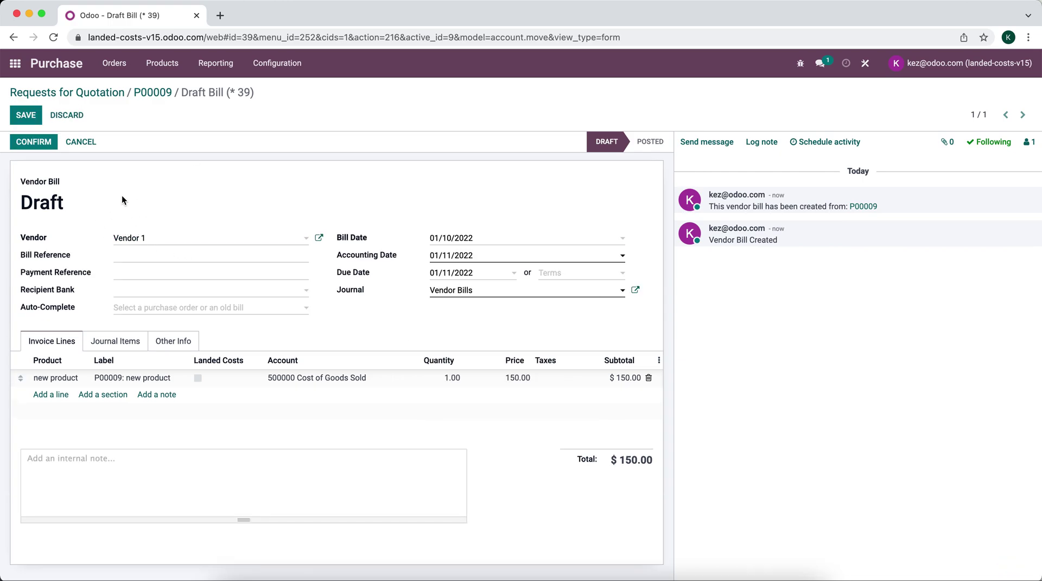
{"action": "left_click", "coordinate": [33, 119]}
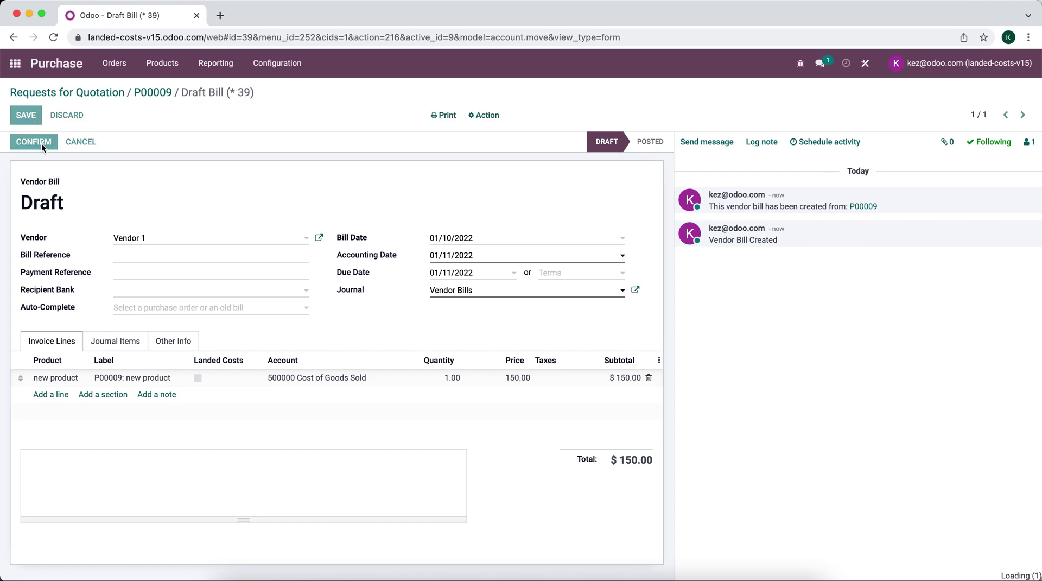
{"action": "left_click", "coordinate": [41, 142]}
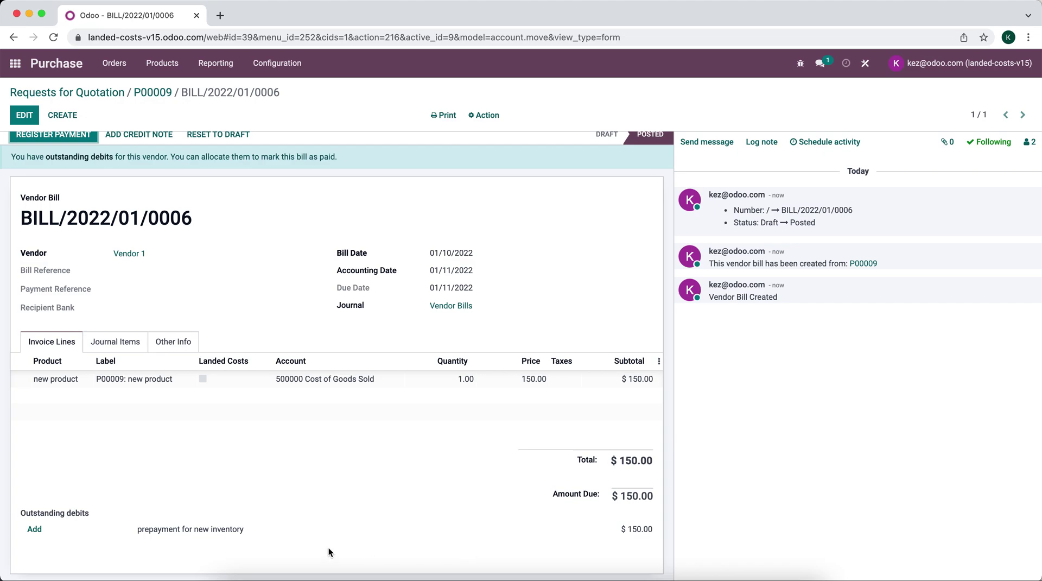
Step: Apply the outstanding debit "prepayment for new inventory" to the posted vendor bill
{"action": "left_click_drag", "start_coordinate": [137, 529], "coordinate": [248, 533]}
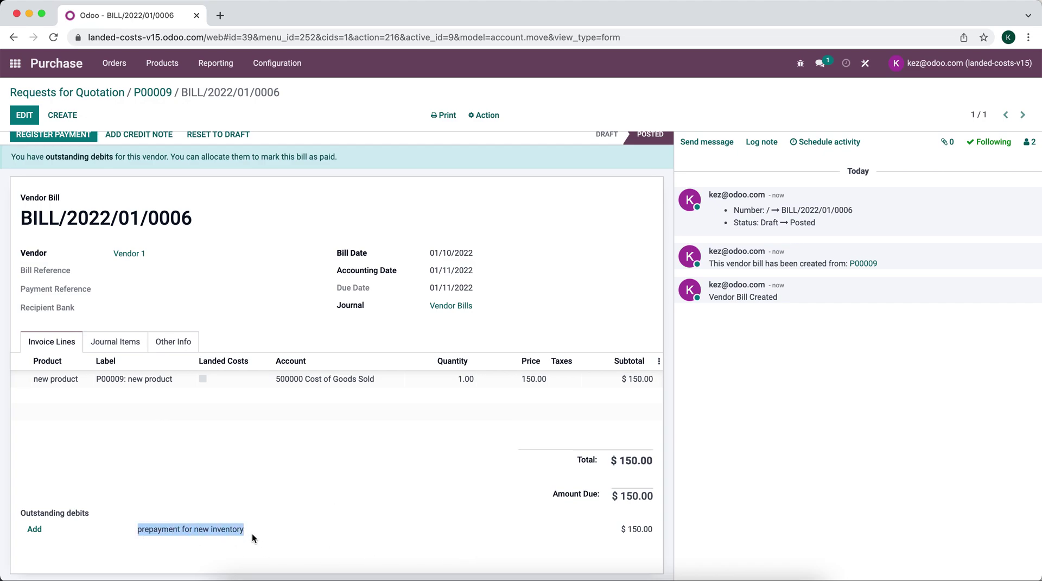
{"action": "scroll", "coordinate": [232, 402], "scroll_direction": "up", "scroll_amount": 1}
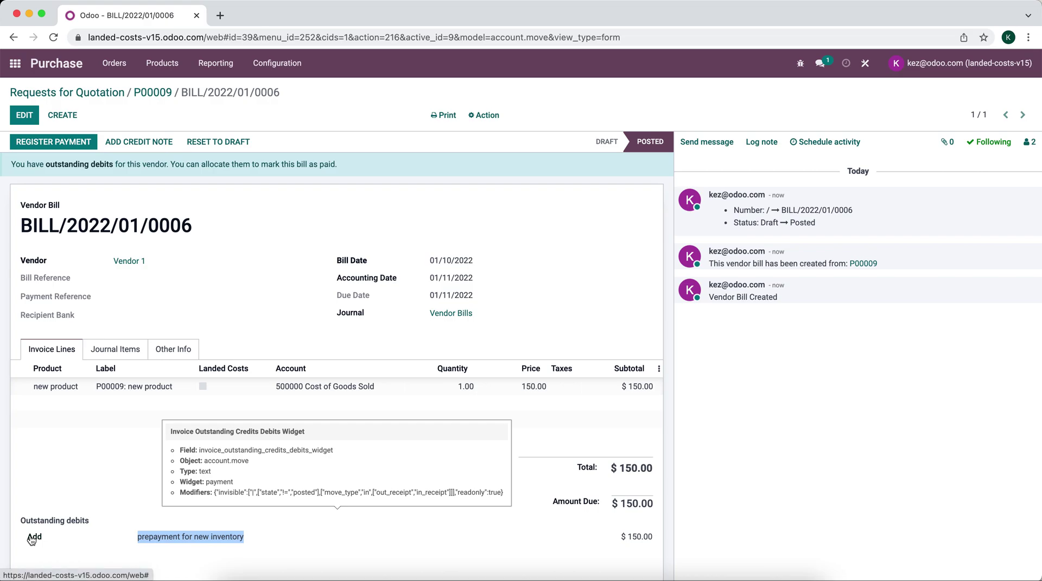
{"action": "left_click", "coordinate": [60, 495]}
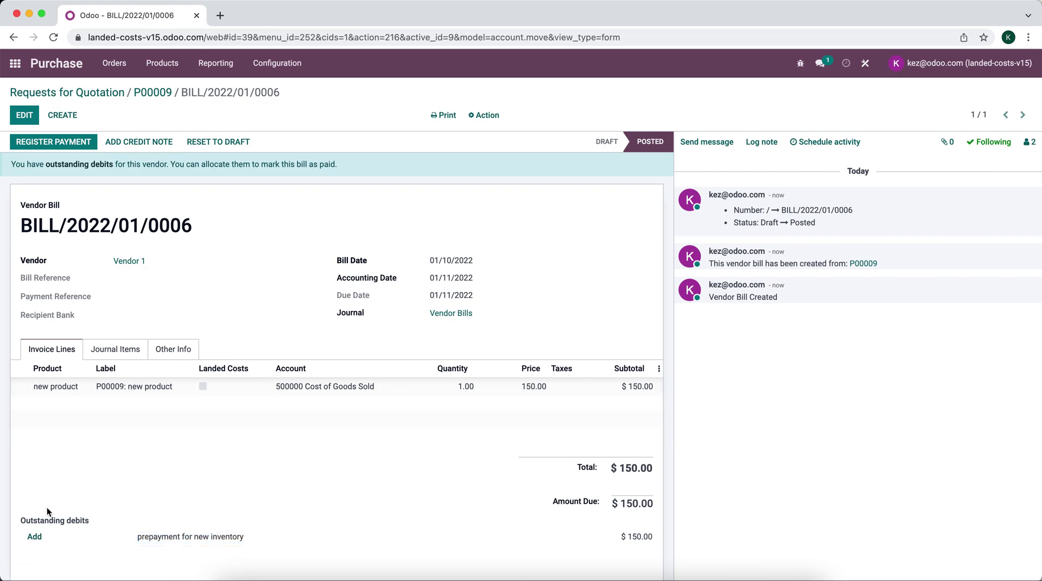
{"action": "left_click", "coordinate": [39, 540]}
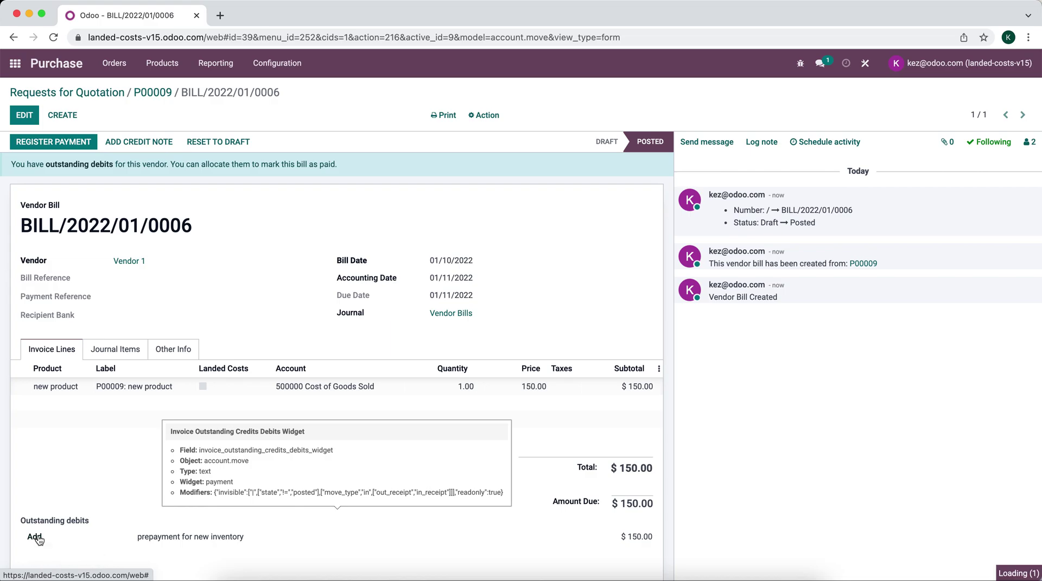